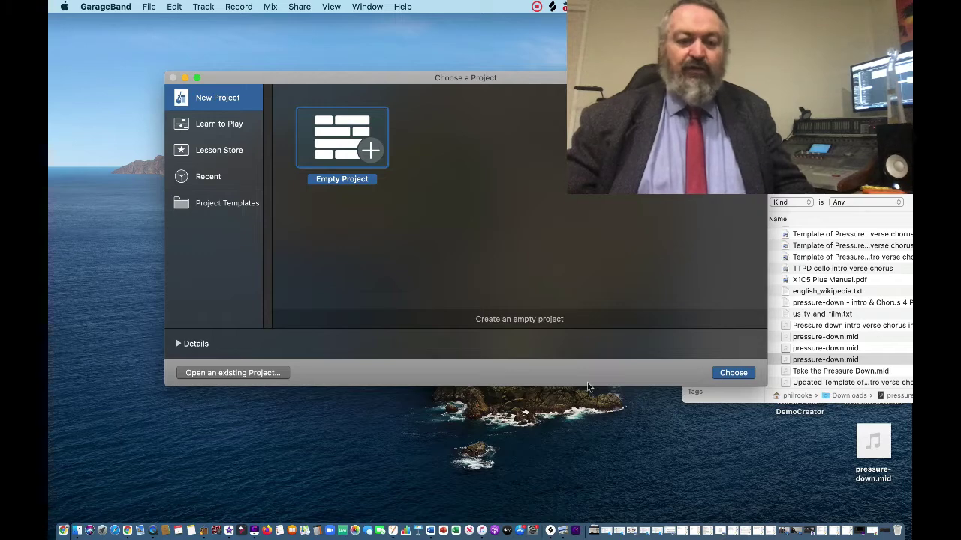
- Switch to Chrome and search Google for "Take the Pressure Down Johnny Farnham MIDI"
left_click(128, 530)
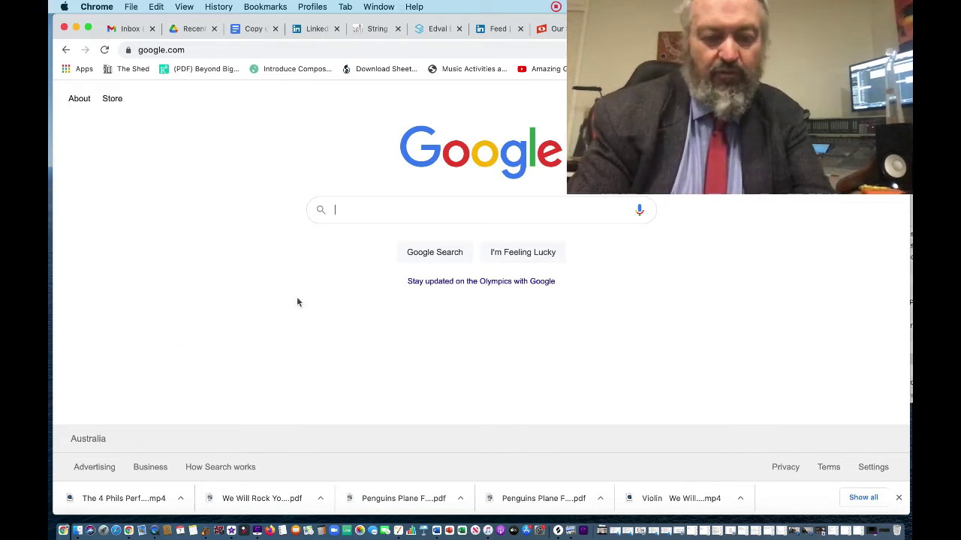
type("Take the Pre")
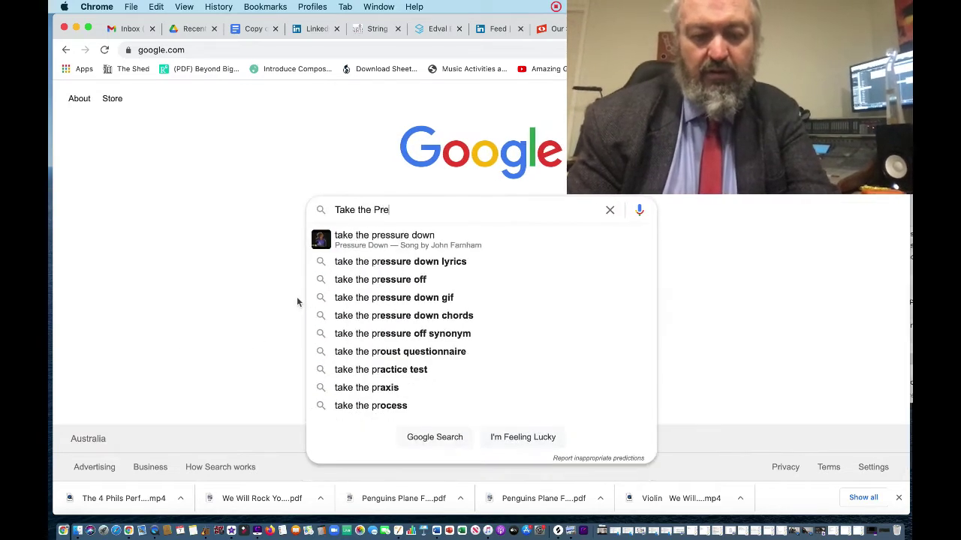
type("ssure Down")
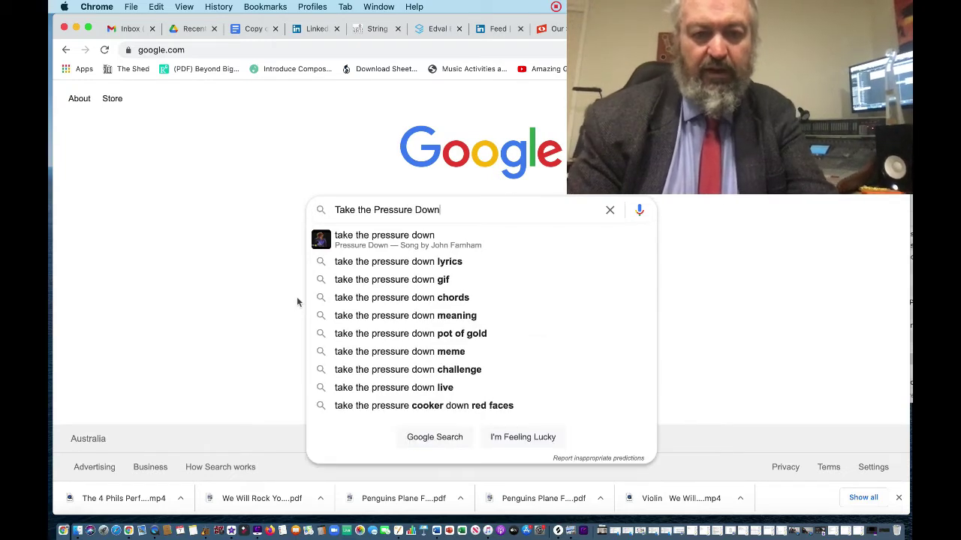
type(" Joh")
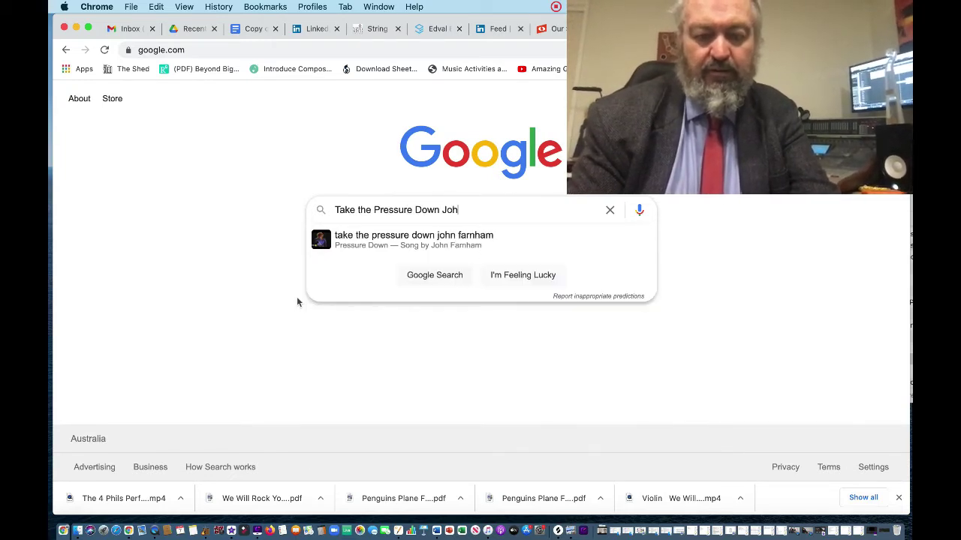
type("nny")
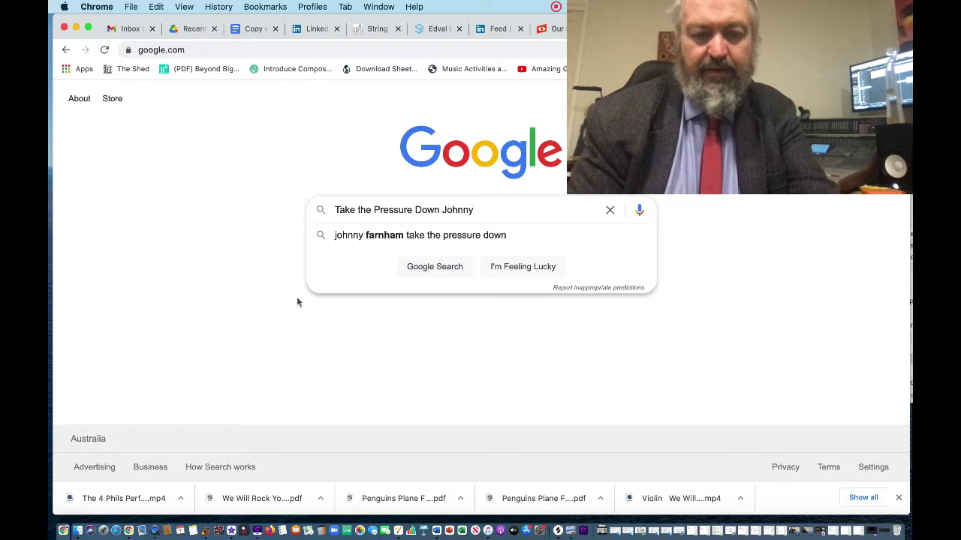
type(" Farnham")
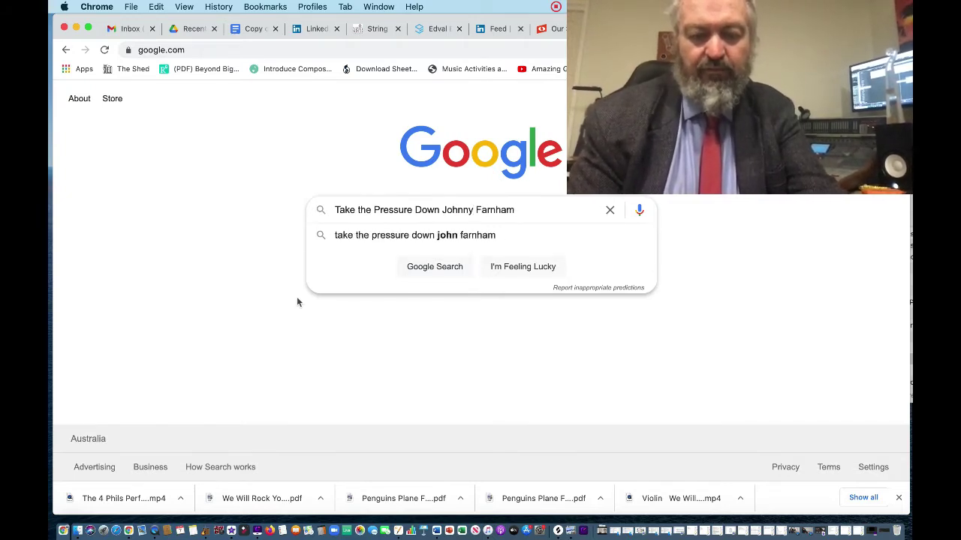
type(" MIDI")
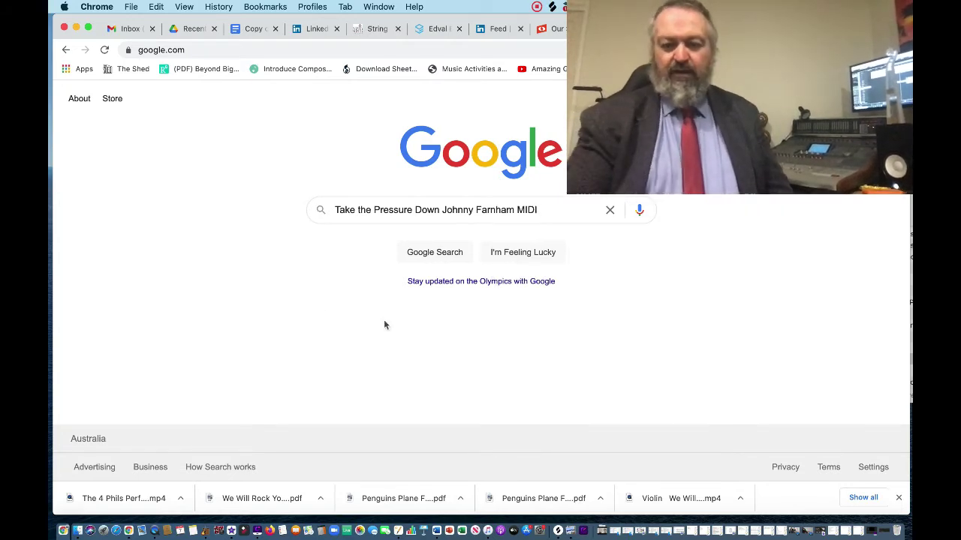
key("Return")
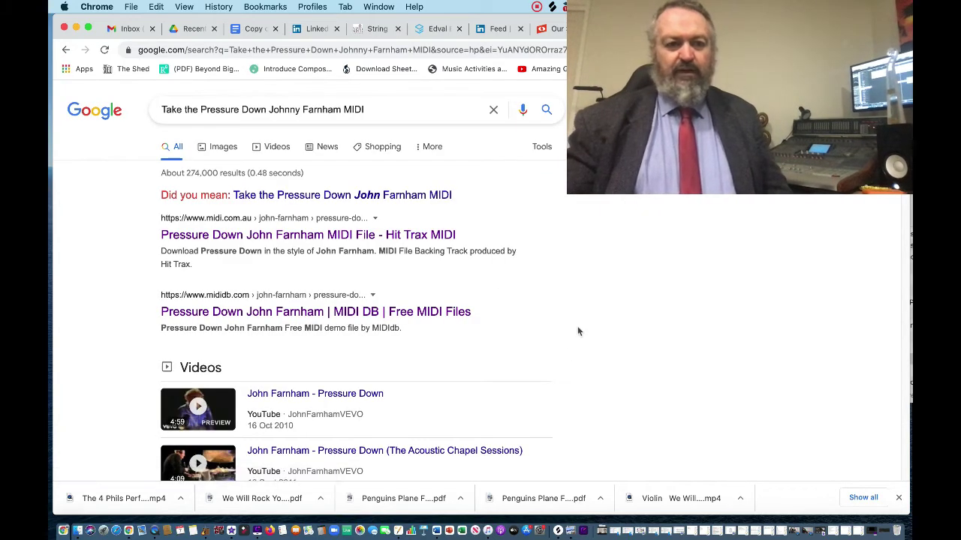
scroll(578, 330, "down", 1)
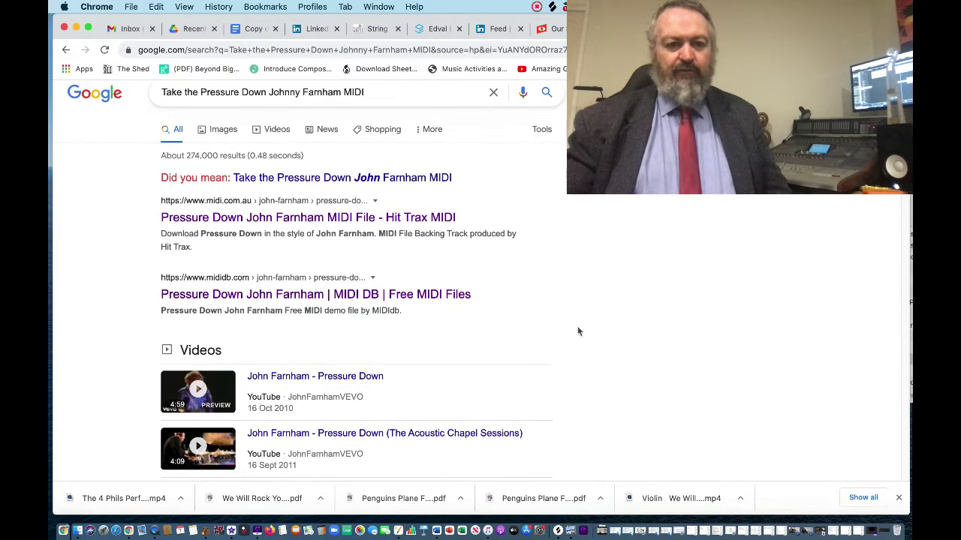
- Follow the search's John Farnham spelling correction, open Hit Trax's Pressure Down MIDI File page and locate its option for adding the MIDI
left_click(342, 179)
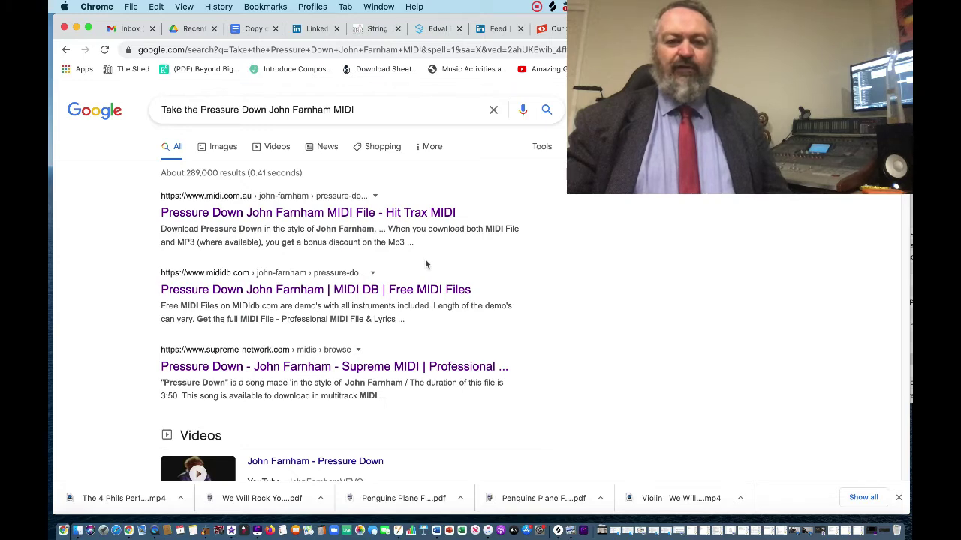
left_click(420, 217)
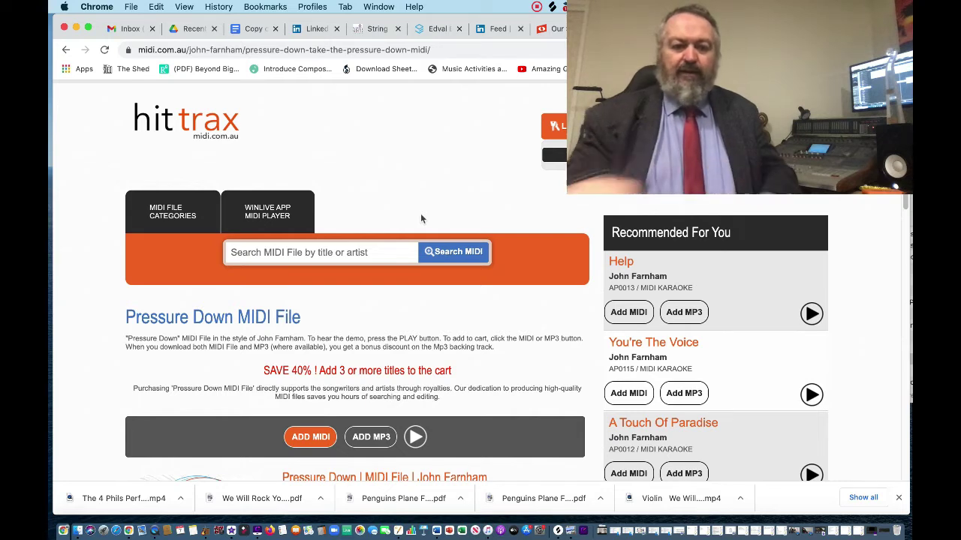
left_click(314, 436)
left_click(314, 436)
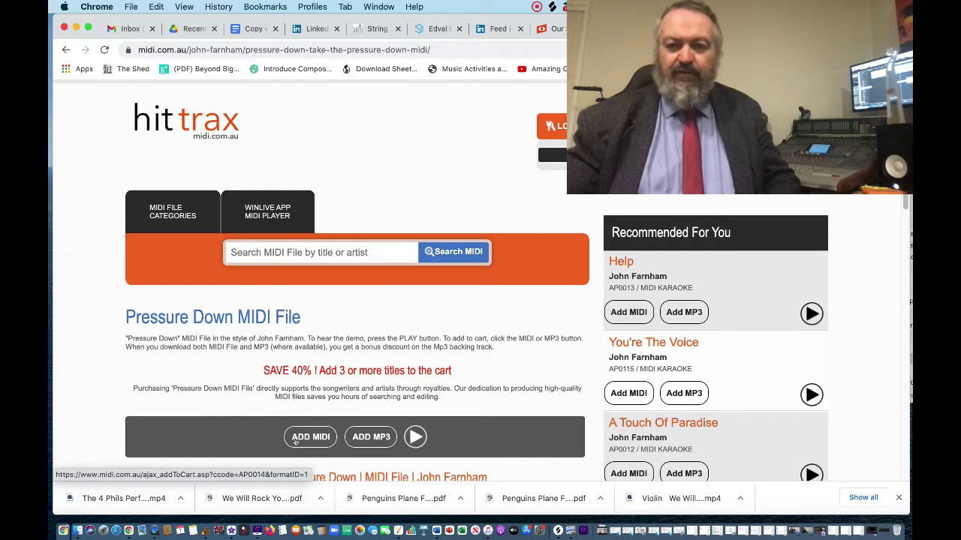
left_click(296, 438)
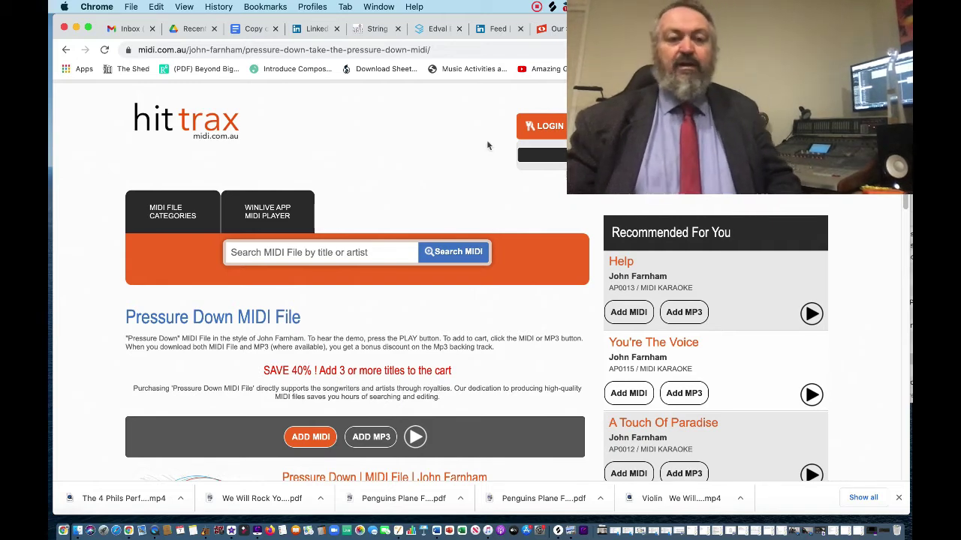
- Return to GarageBand and create an empty project with a Software Instrument track
left_click(76, 32)
left_click(379, 366)
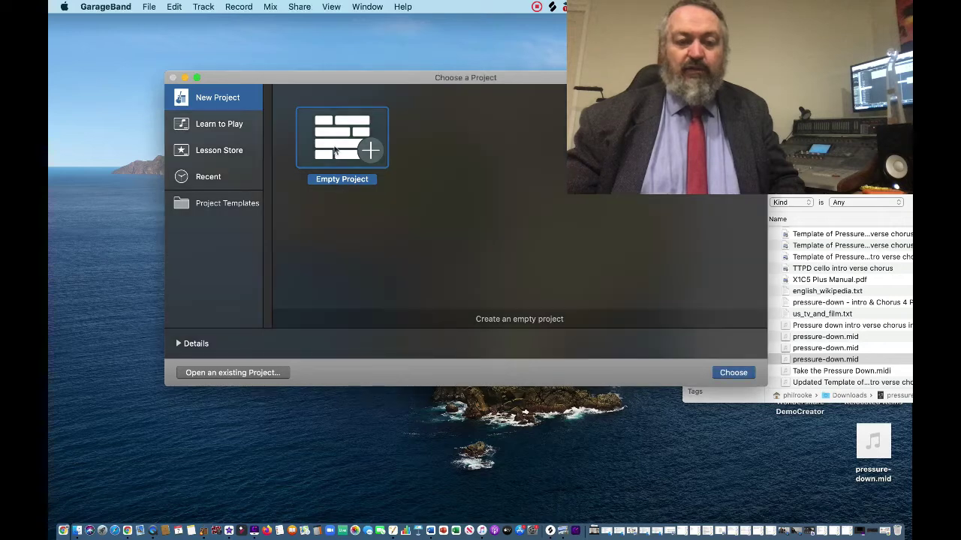
left_click(731, 372)
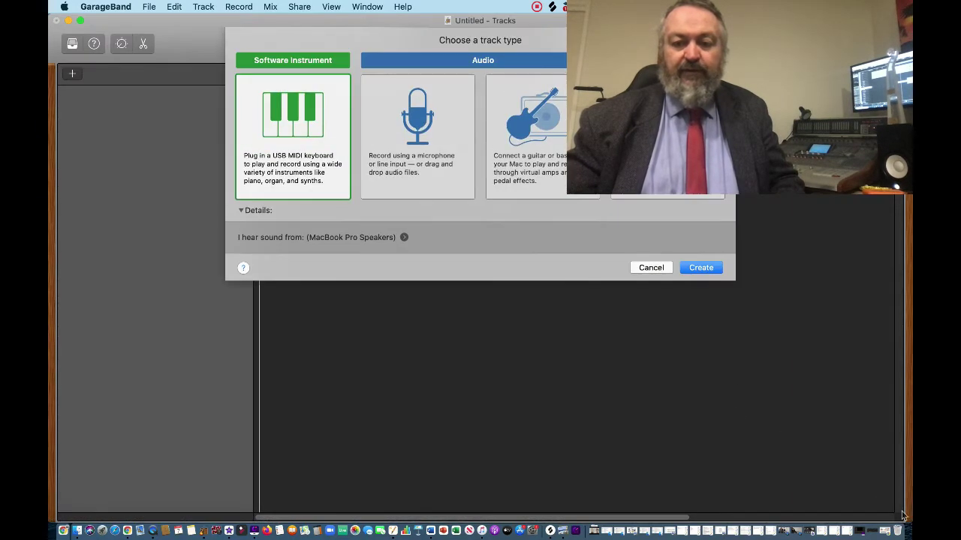
left_click(695, 268)
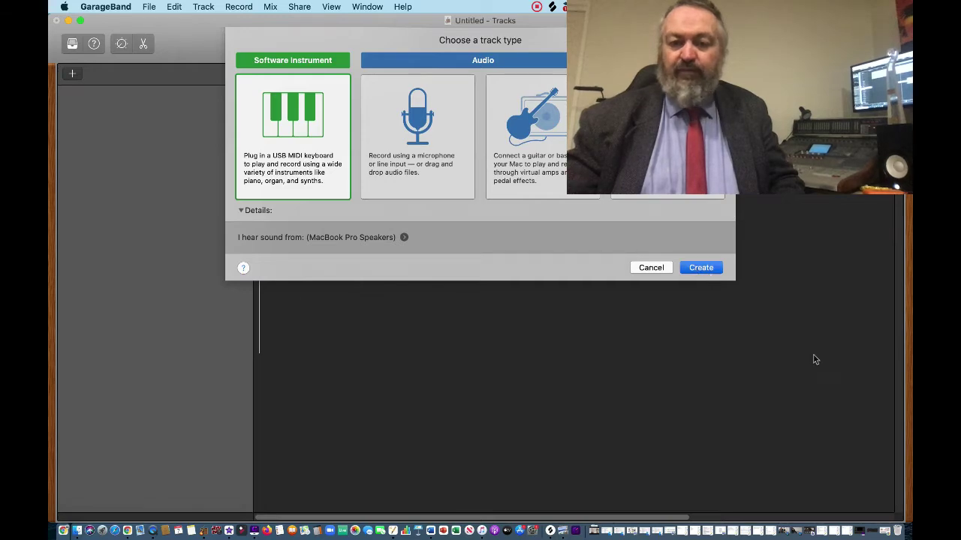
- Import pressure-down.mid from the Finder's Downloads folder at the project's start, including its tempo, and close the Musical Typing keyboard
left_click_drag(908, 525, 792, 514)
left_click(833, 359)
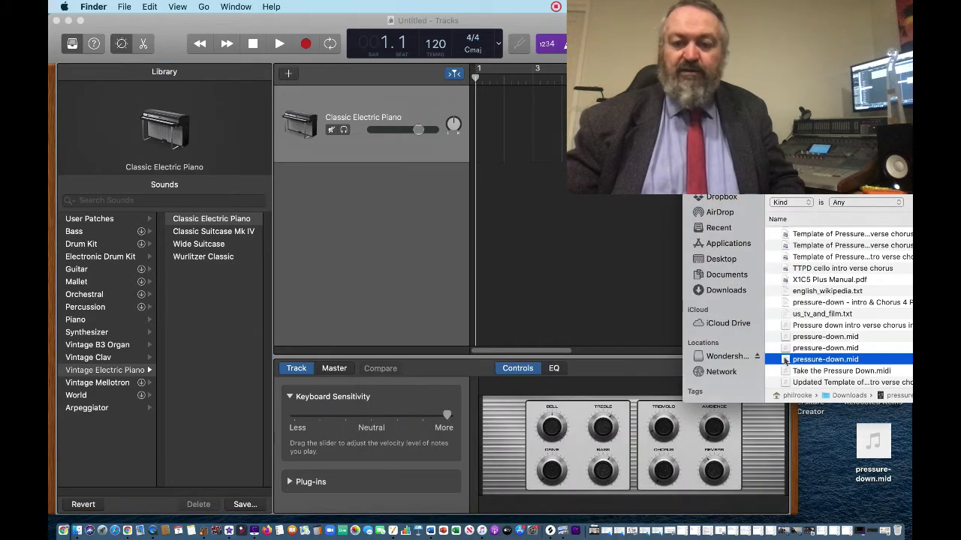
left_click_drag(785, 360, 484, 121)
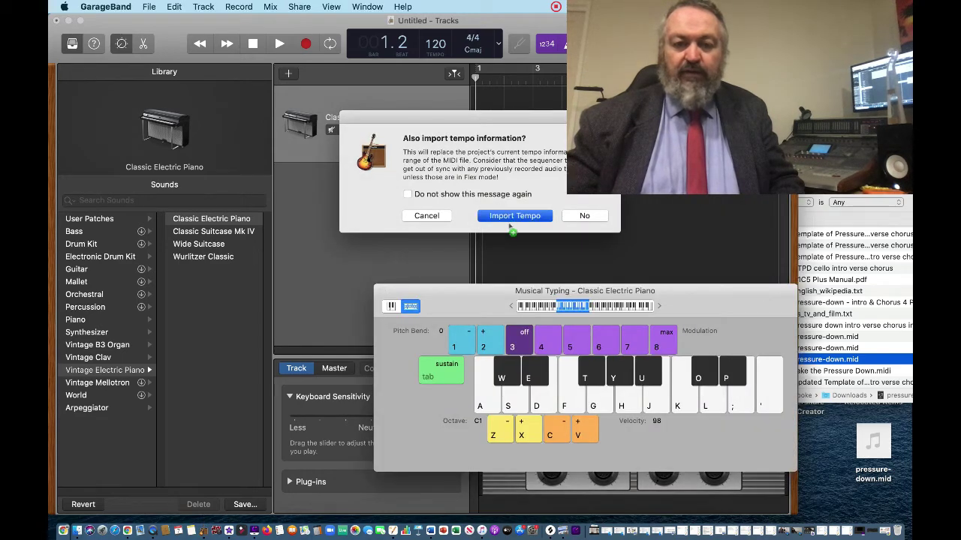
left_click(514, 217)
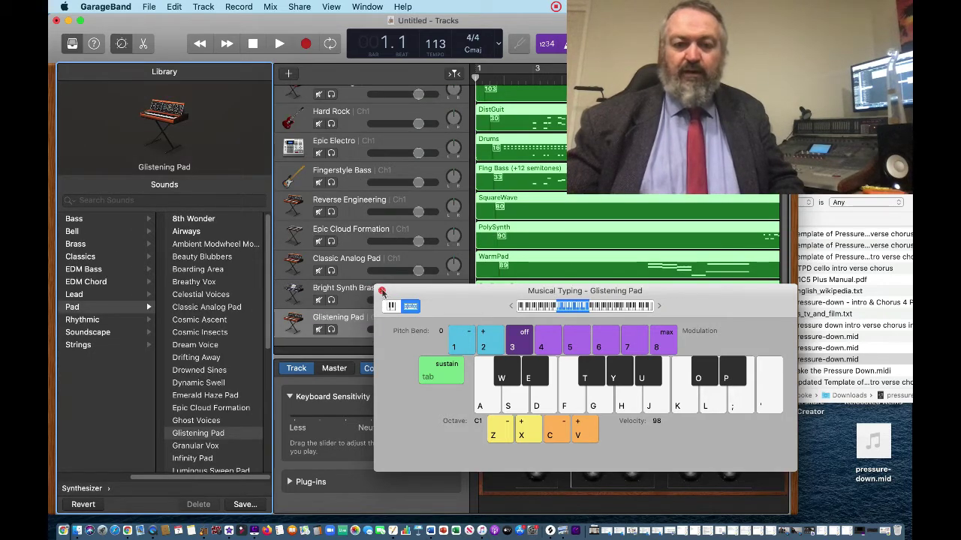
left_click(382, 291)
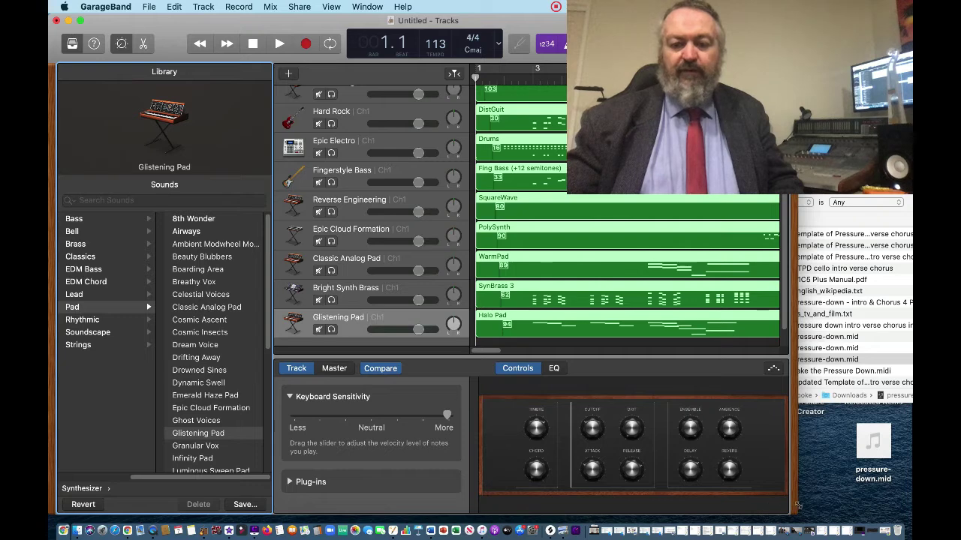
left_click_drag(790, 514, 908, 511)
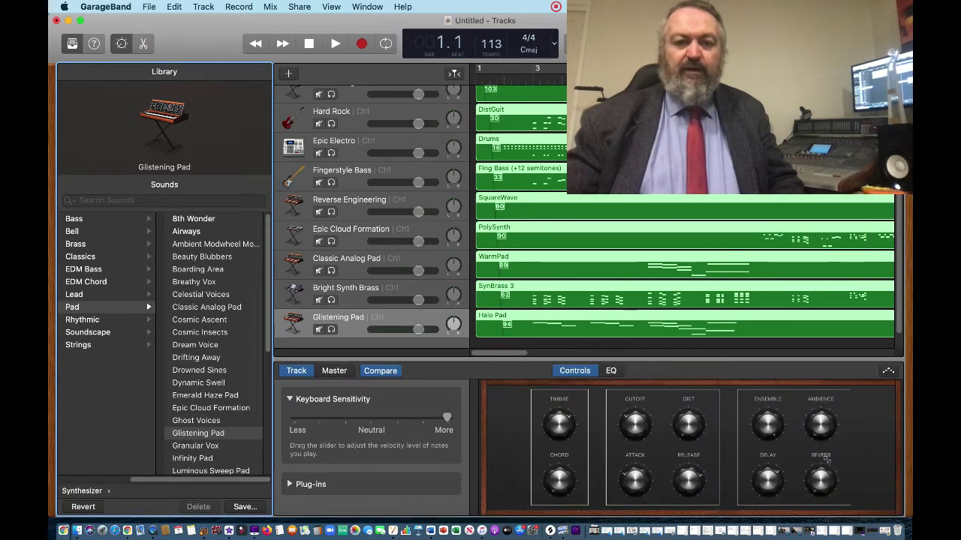
- Play the imported song from bar 1 to about bar 4 and stop it
scroll(532, 279, "up", 2)
scroll(532, 279, "up", 3)
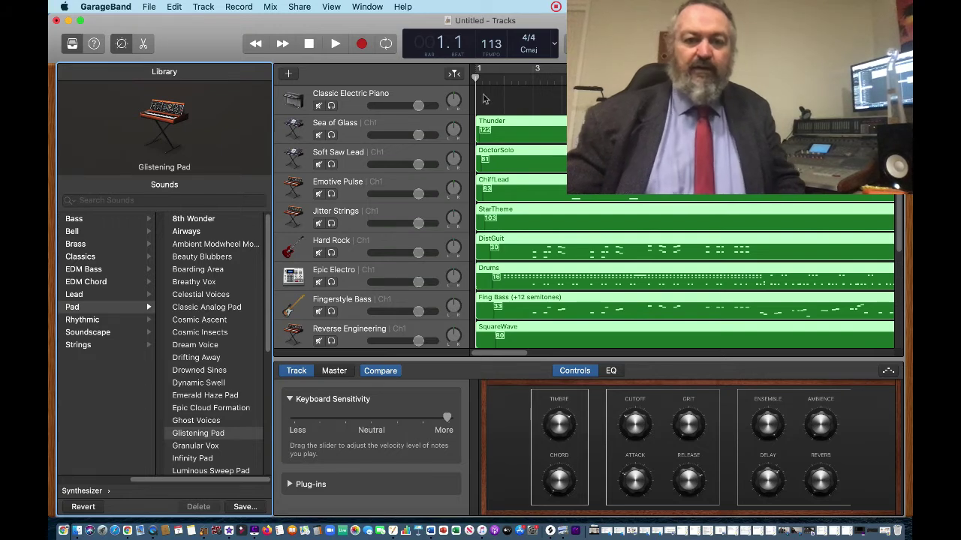
key("space")
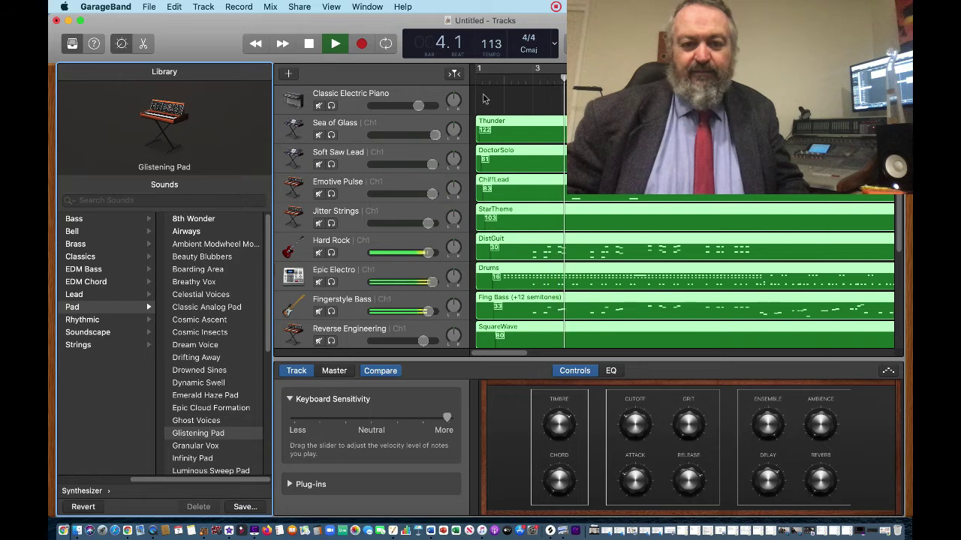
key("space")
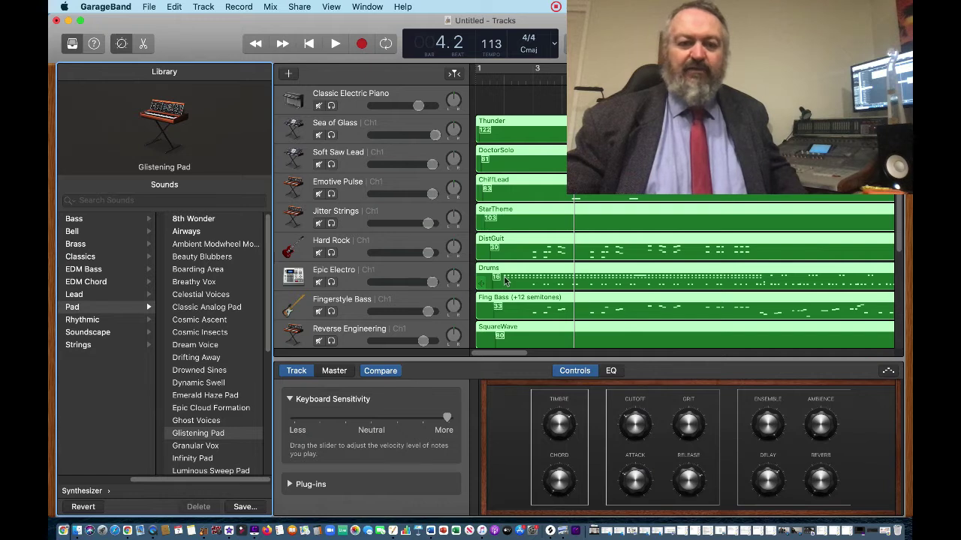
- Mute the Epic Electro drum track and listen to the song from bar 1 to about bar 5
left_click(319, 282)
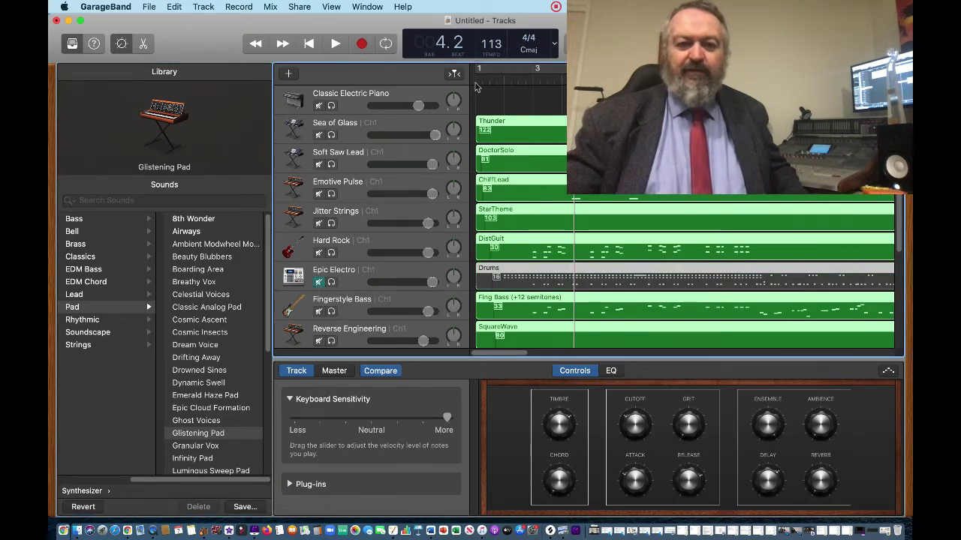
left_click(475, 84)
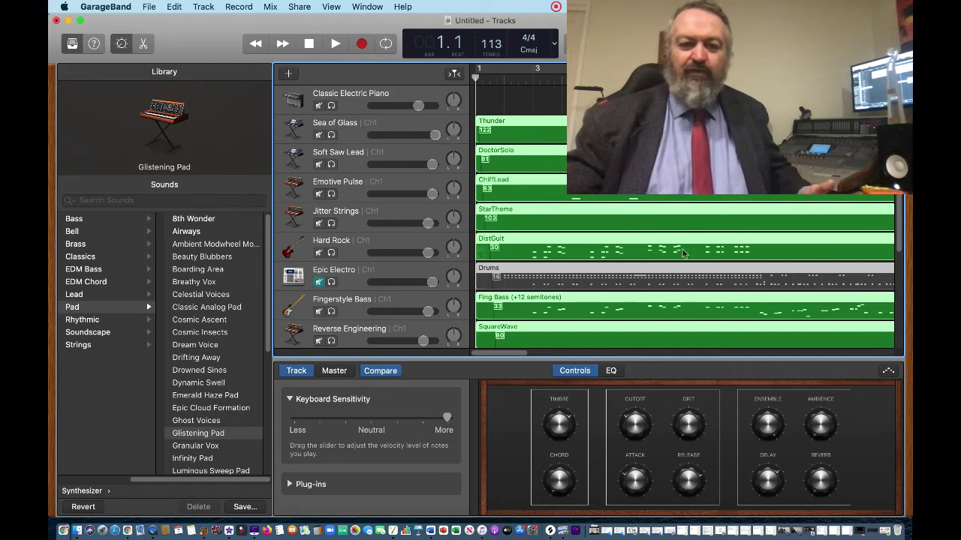
key("space")
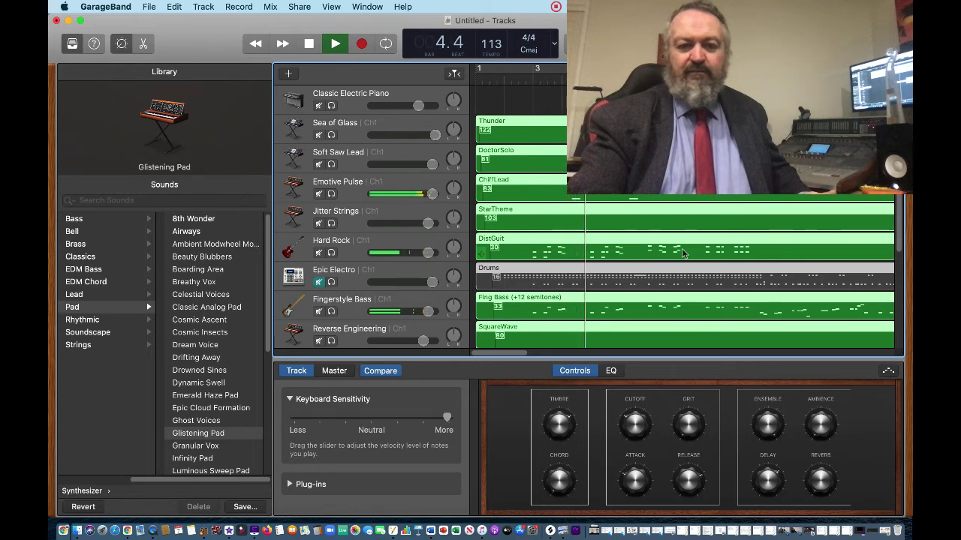
key("space")
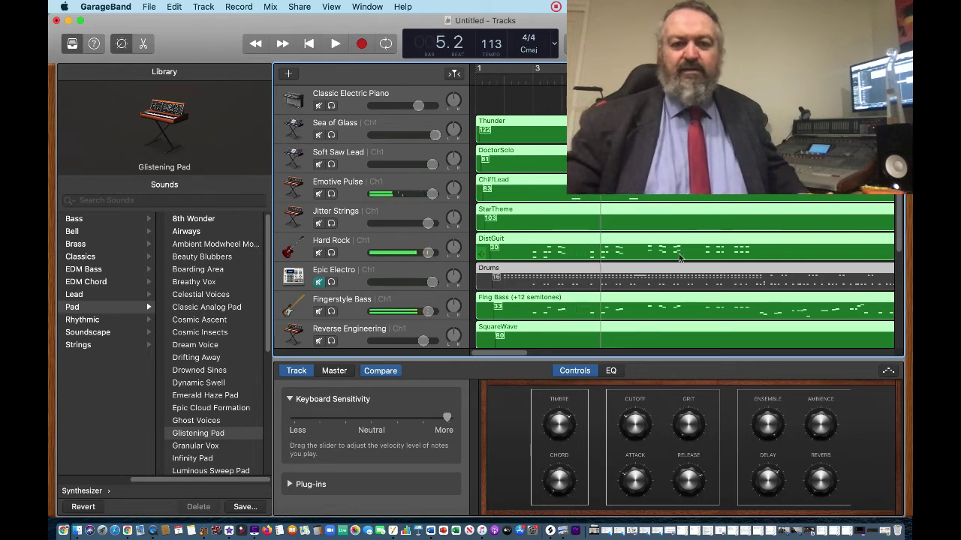
- Mute the Emotive Pulse and Glistening Pad tracks
left_click(318, 194)
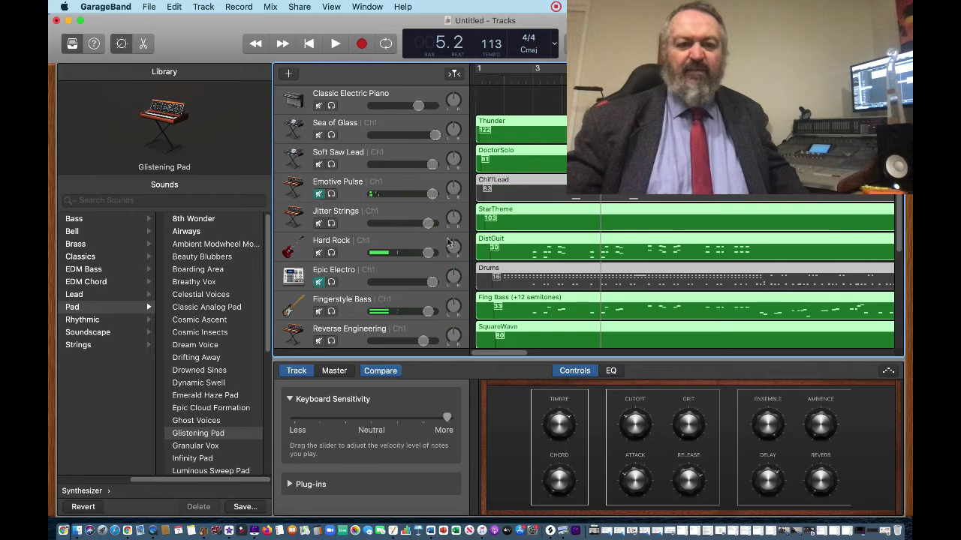
scroll(452, 252, "down", 3)
scroll(453, 252, "down", 2)
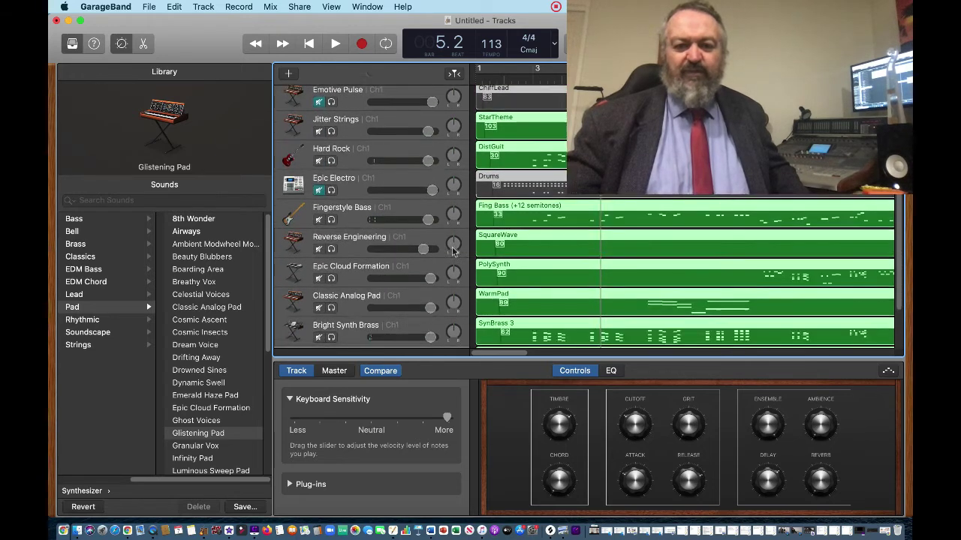
scroll(452, 252, "down", 3)
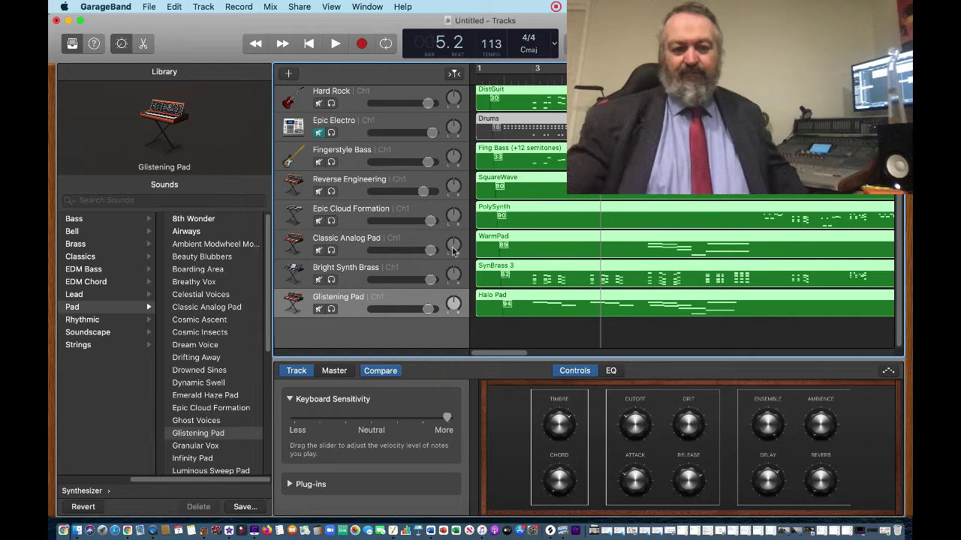
left_click(318, 310)
scroll(384, 304, "up", 1)
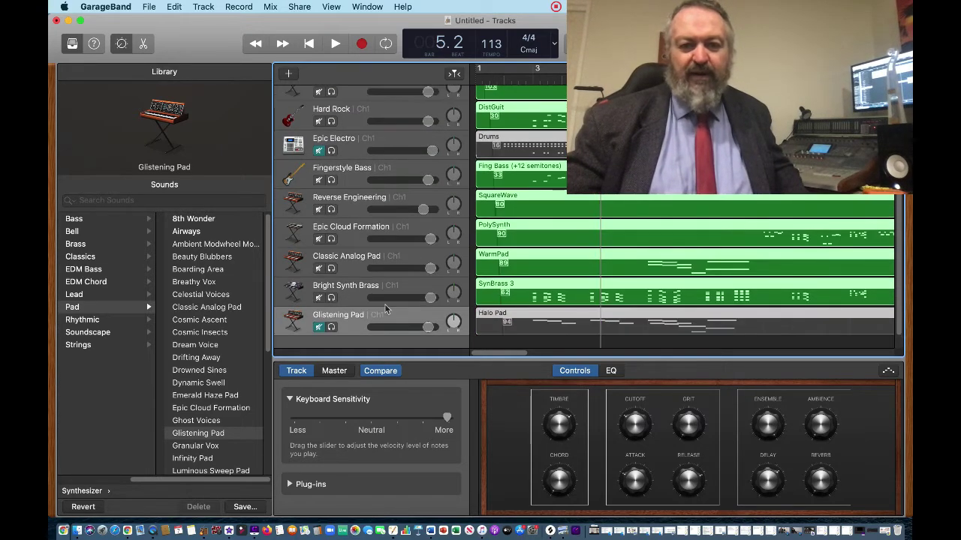
scroll(385, 308, "down", 1)
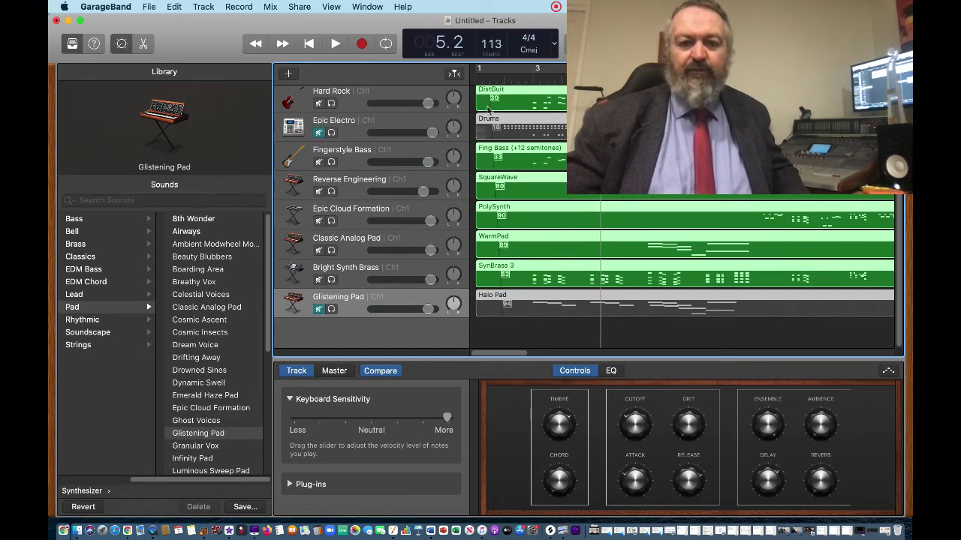
- Play the remaining unmuted tracks from the start of the song to about bar 4 and stop
left_click(475, 78)
key("space")
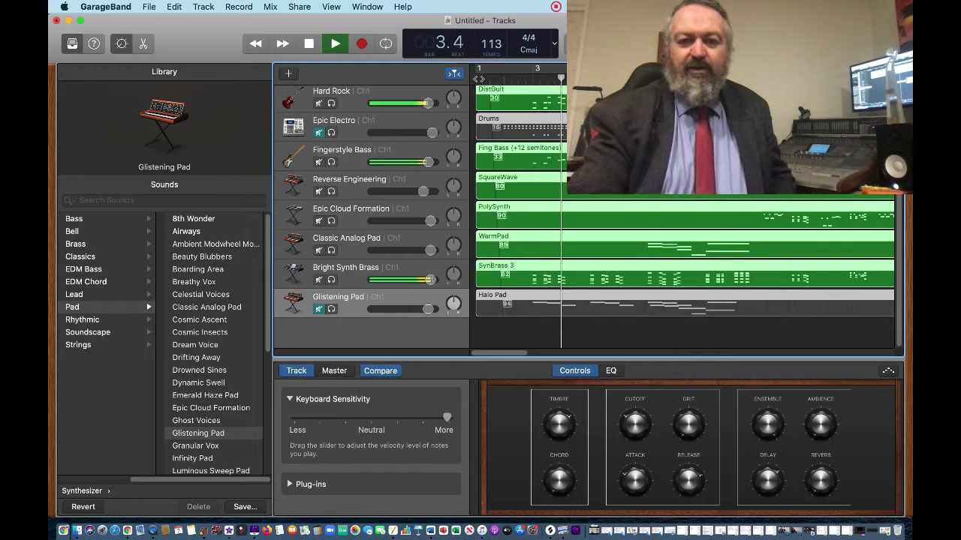
key("space")
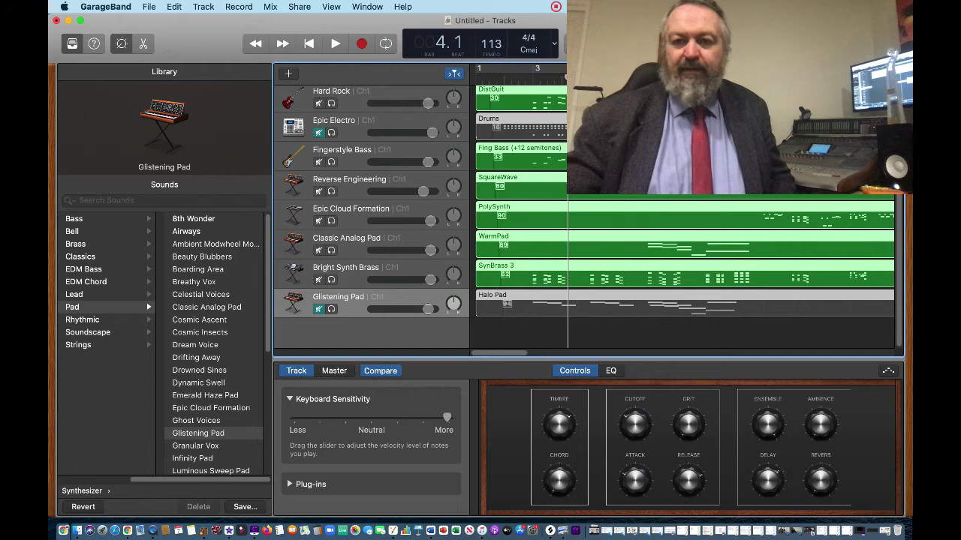
- Show the loop browser in place of the library, limit it to drum loops and find the Basic Vintage Break loop
key("y")
key("o")
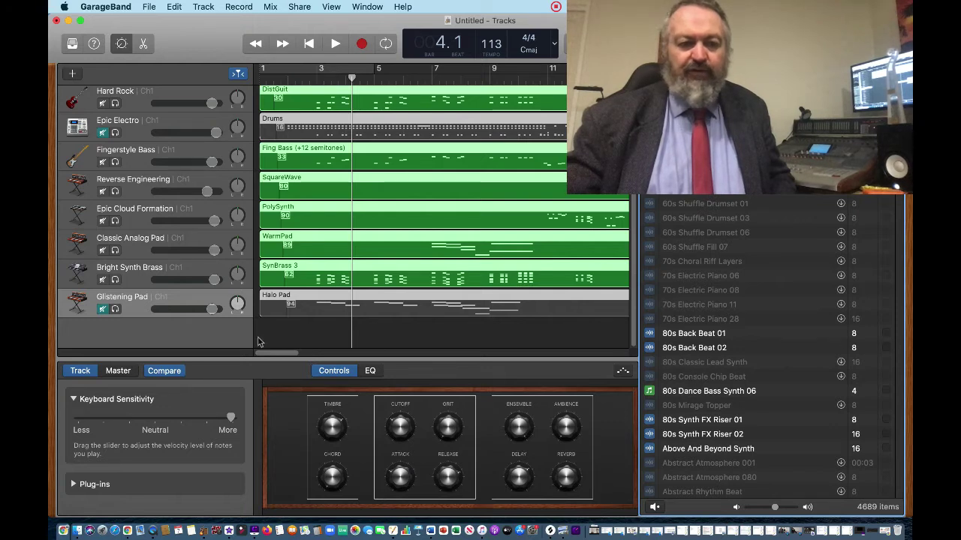
scroll(773, 345, "up", 3)
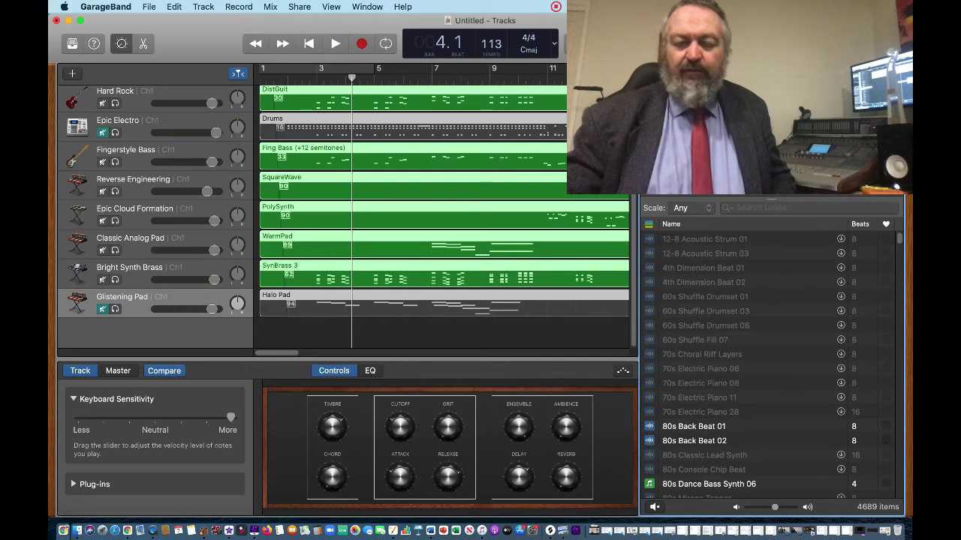
left_click(731, 162)
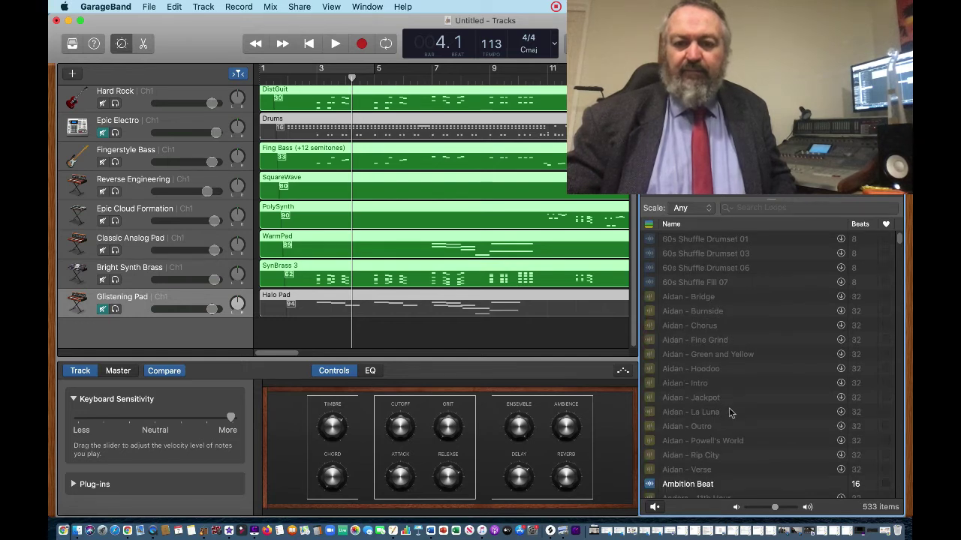
scroll(729, 407, "down", 5)
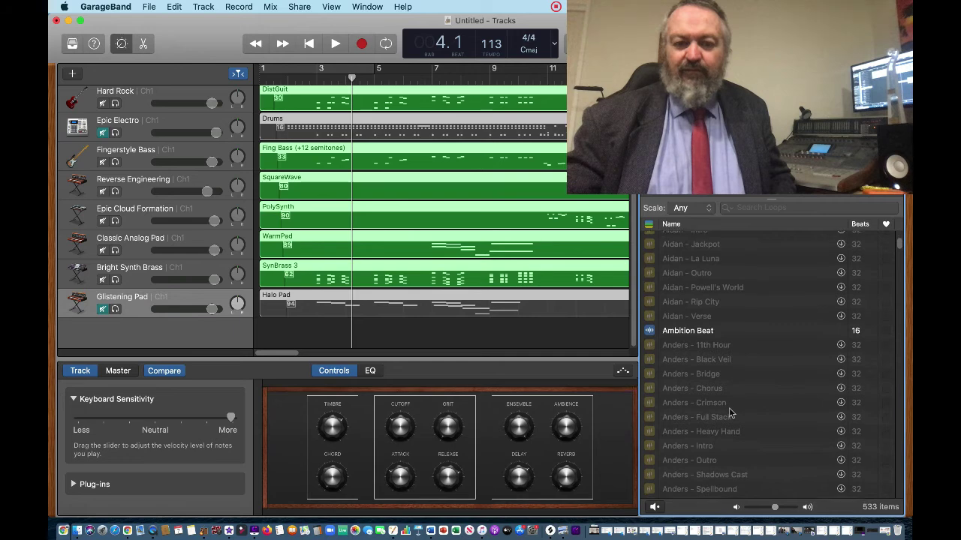
scroll(729, 408, "down", 10)
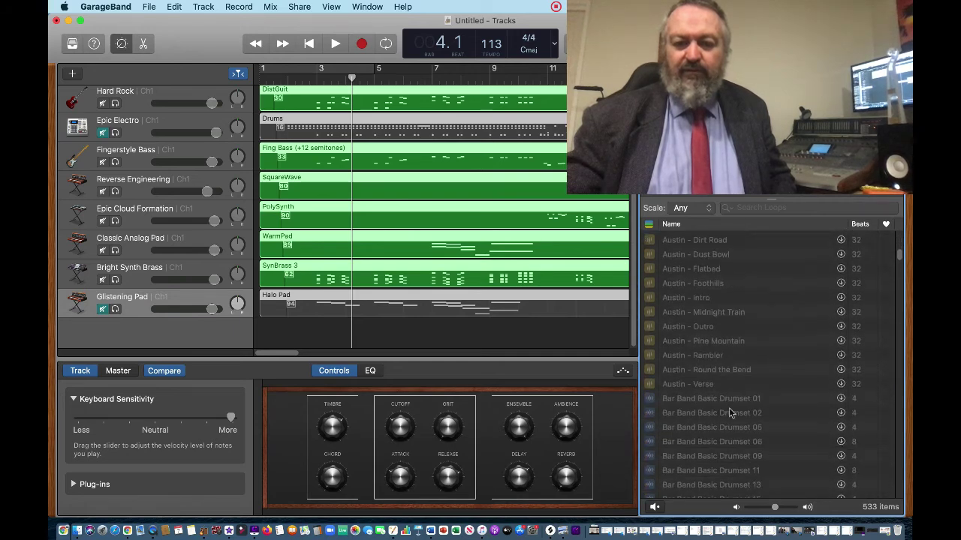
scroll(729, 408, "down", 4)
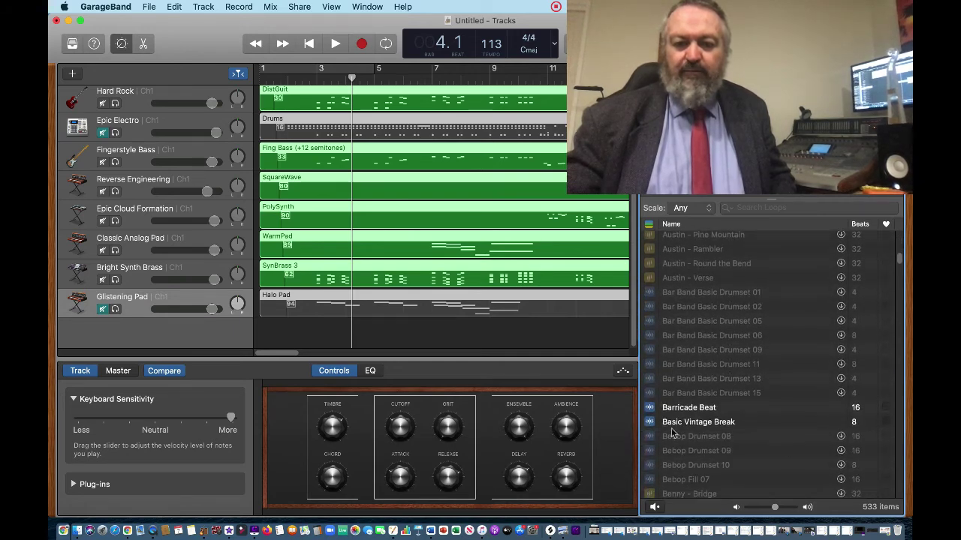
- Preview the Basic Vintage Break loop, add it on a new track at bar 1, and hide the loop browser
left_click(652, 423)
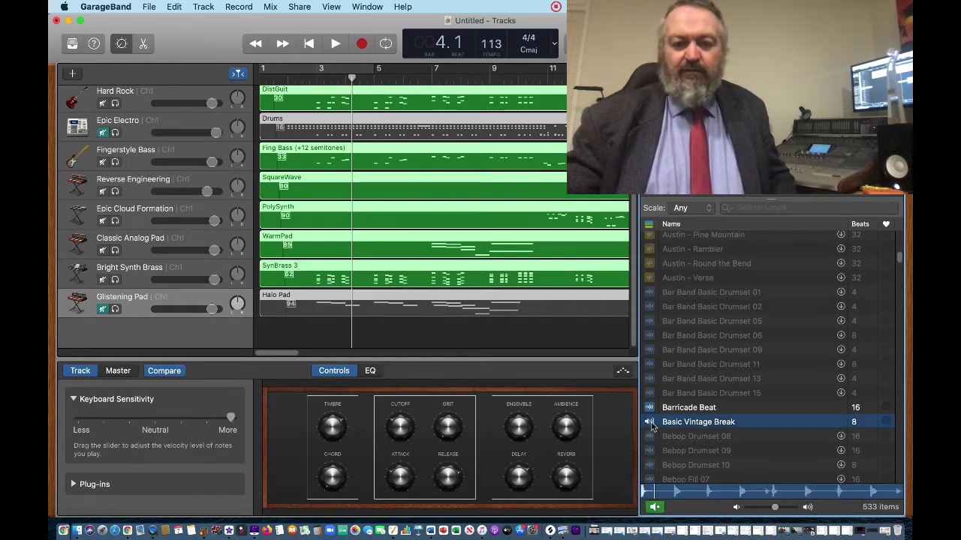
left_click_drag(653, 425, 260, 332)
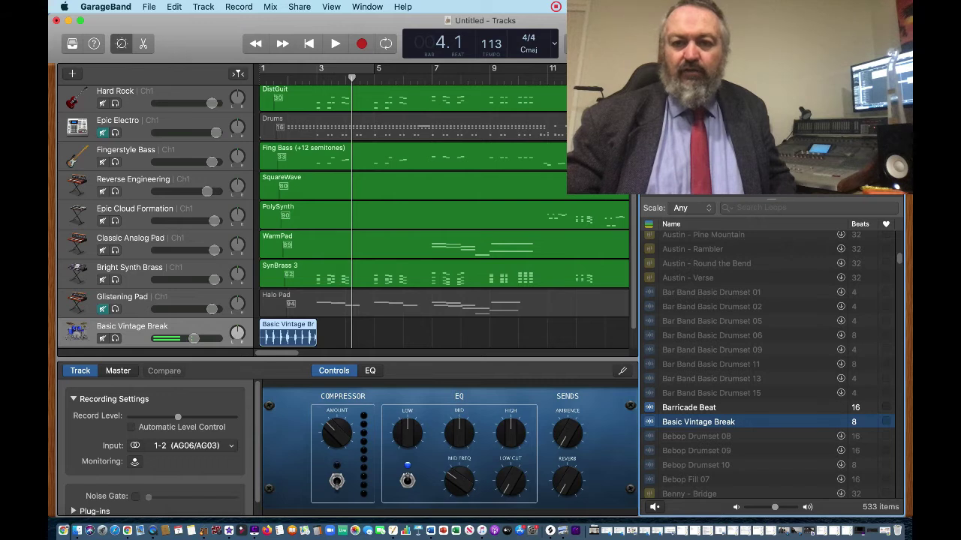
key("o")
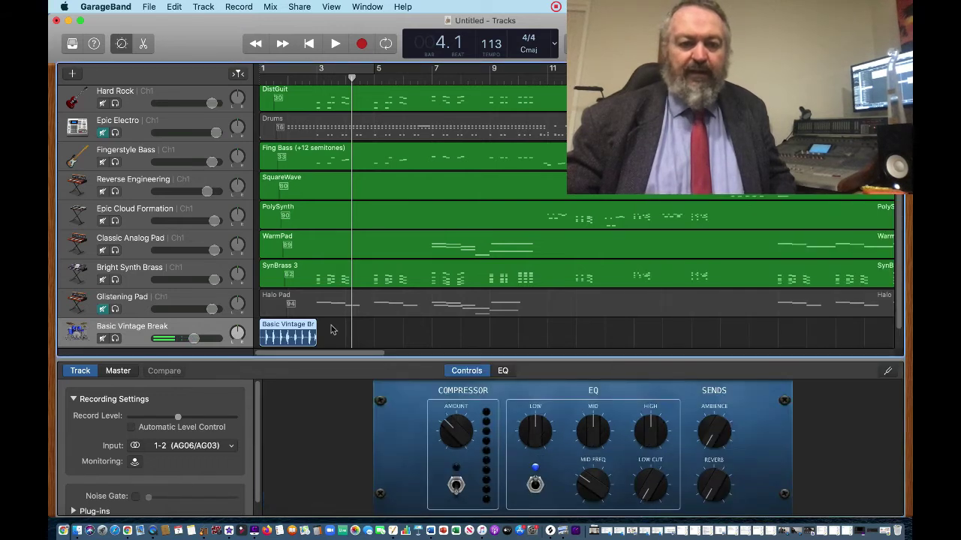
- Play the song with the new drum loop from the start to about bar 3 and stop
key("Return")
key("space")
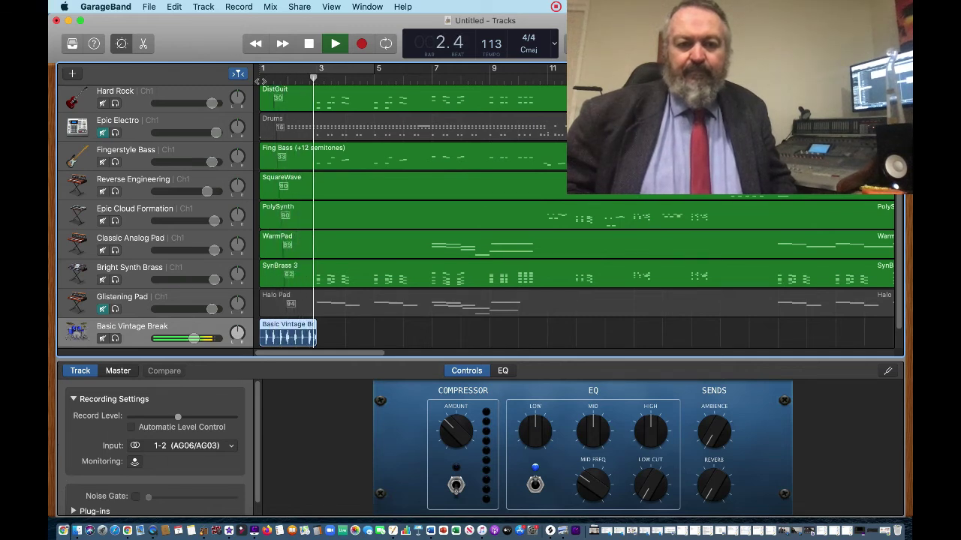
key("space")
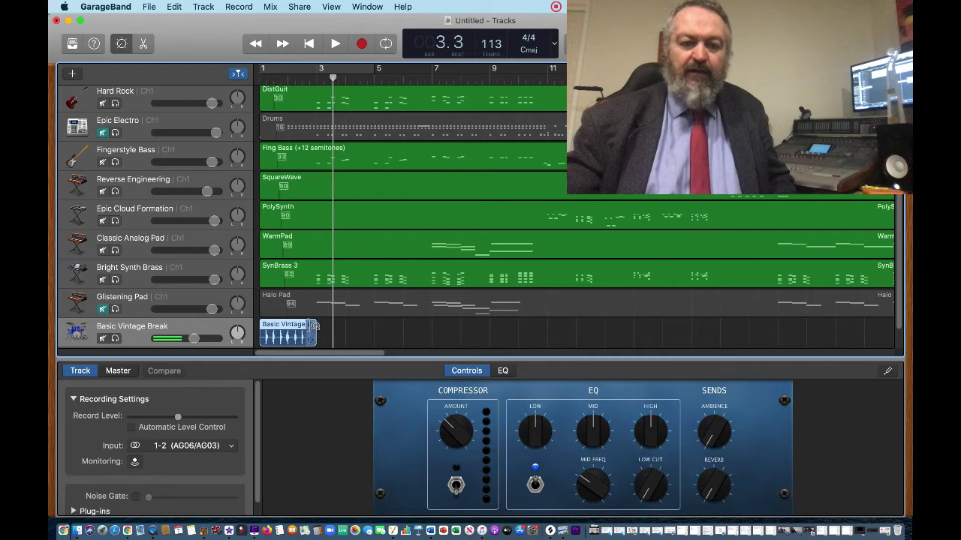
- Loop the Basic Vintage Break region to about bar 107, where the Halo Pad region ends, and play the song's ending
left_click_drag(316, 331, 822, 340)
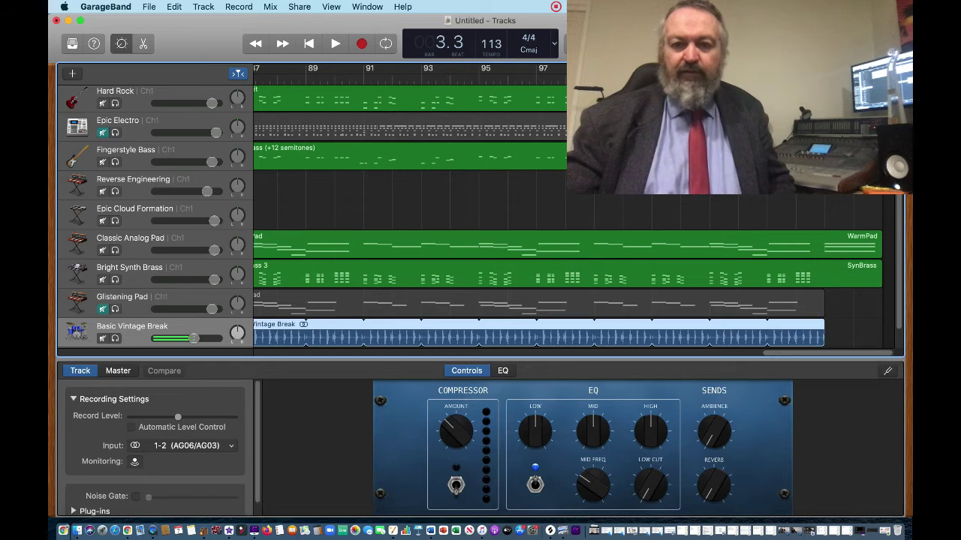
left_click_drag(710, 68, 706, 68)
key("space")
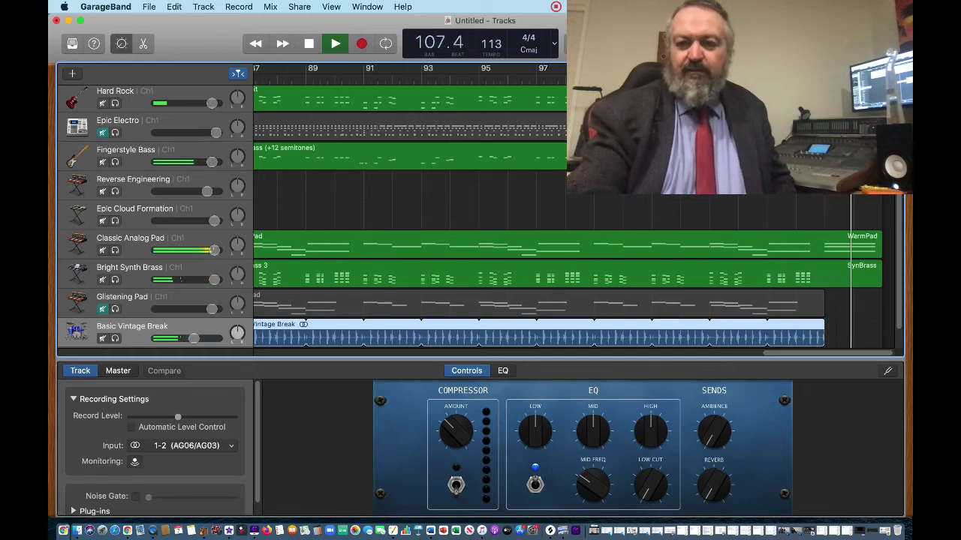
key("space")
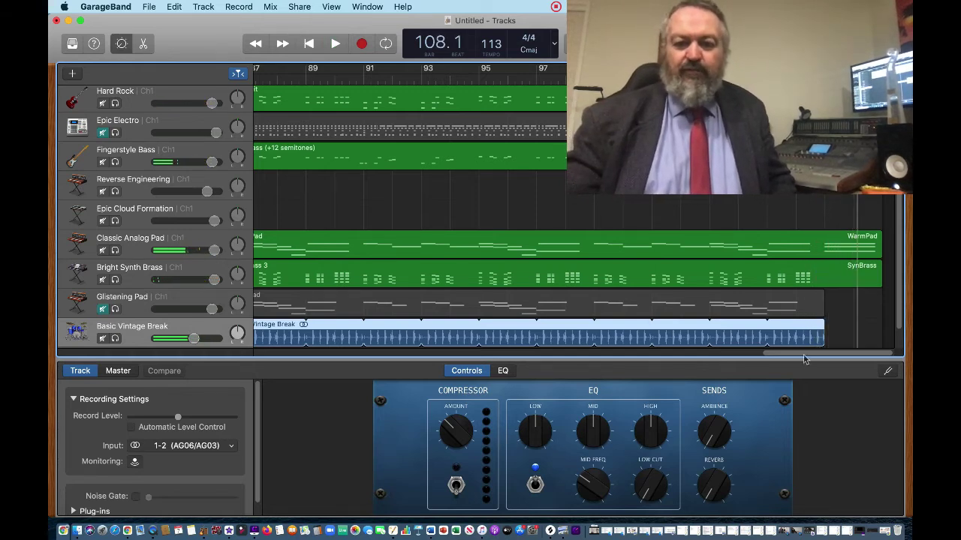
left_click_drag(803, 358, 301, 358)
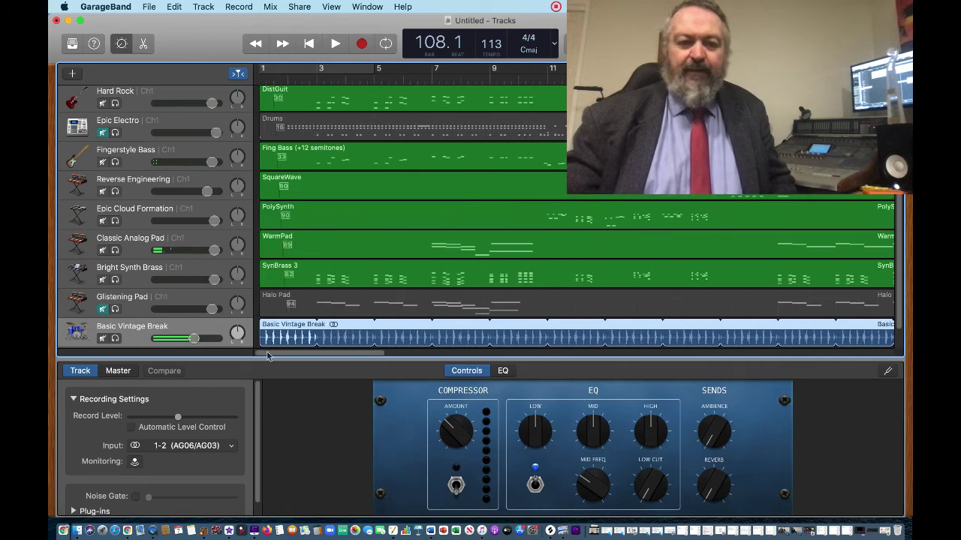
- Export the song to the Dropbox folder as a High Quality (192 kBit/s) MP3 named "Take the PRessure Down Basic Backing"
left_click(298, 8)
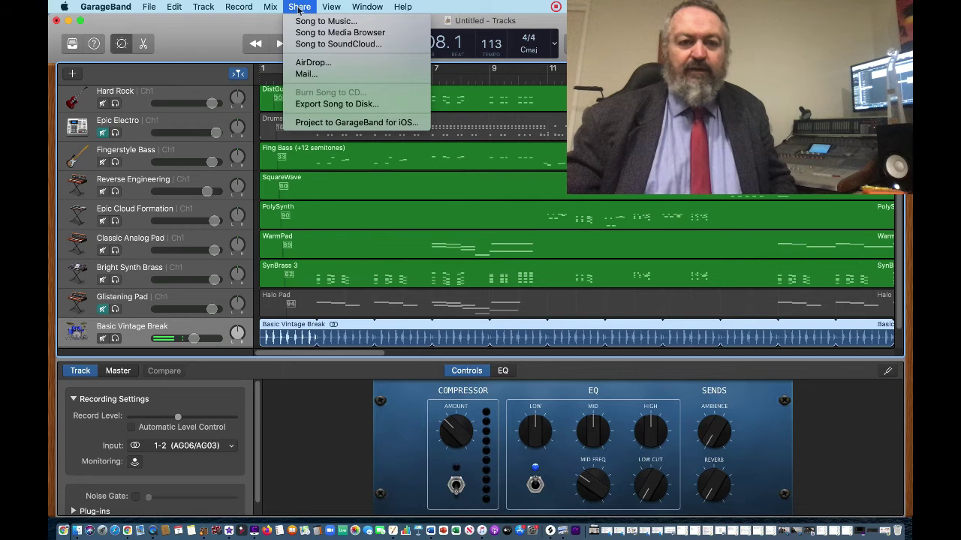
left_click(298, 8)
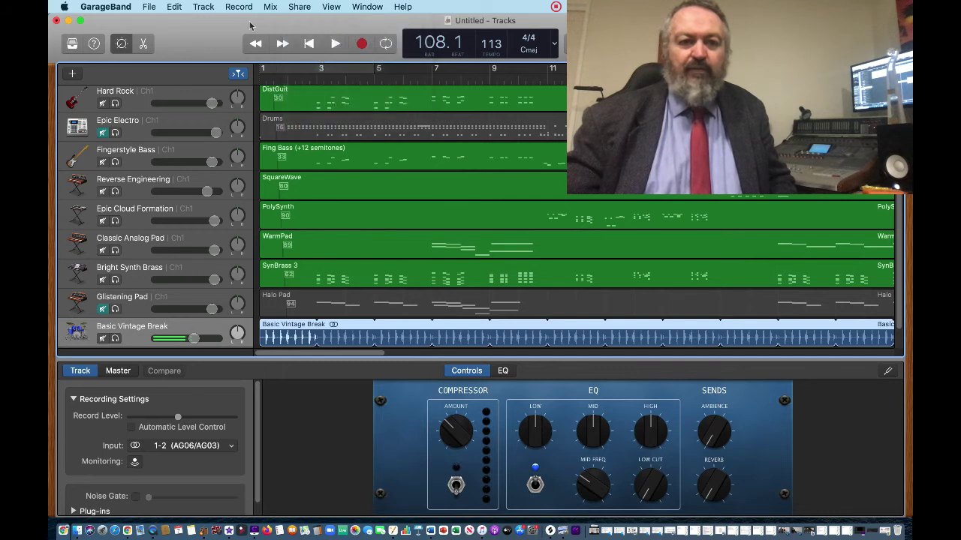
left_click(297, 6)
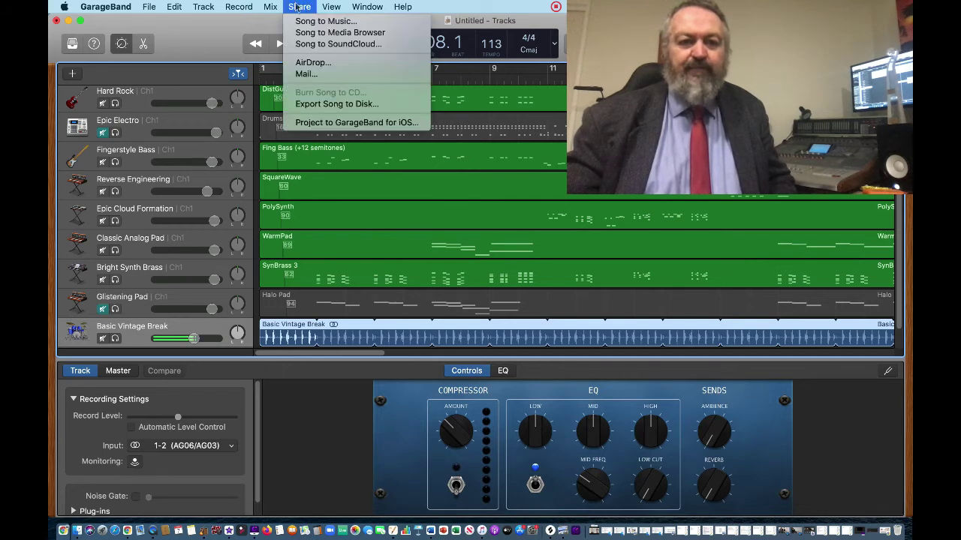
left_click(310, 105)
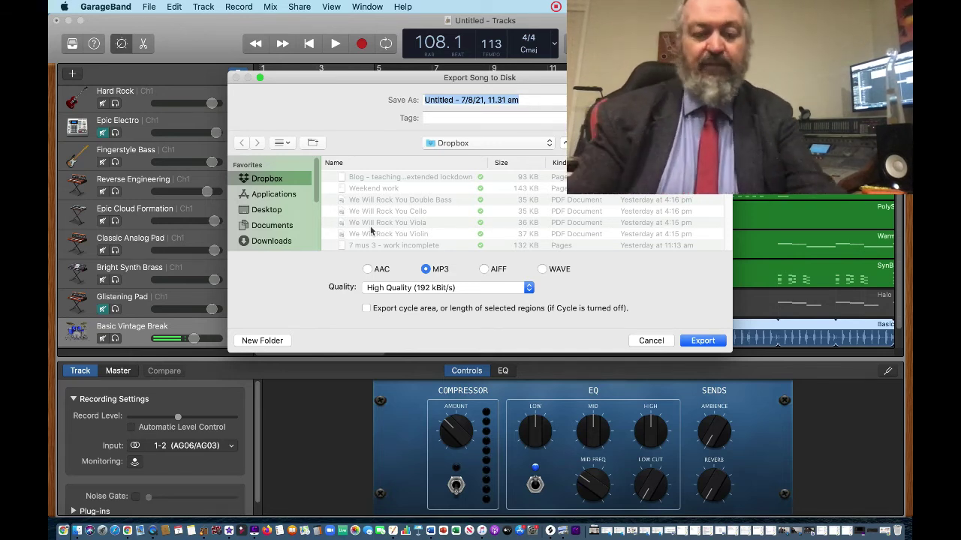
type("Take the ")
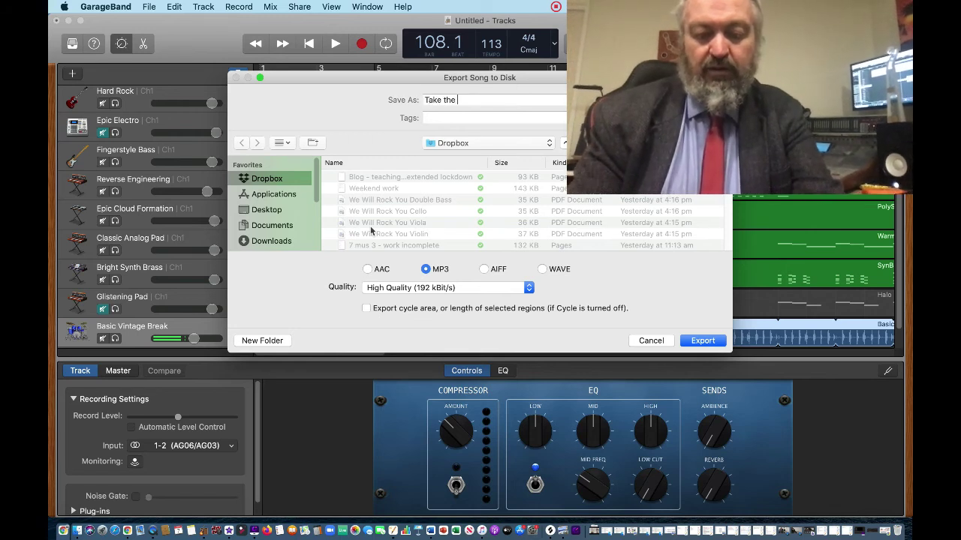
type("PRessure")
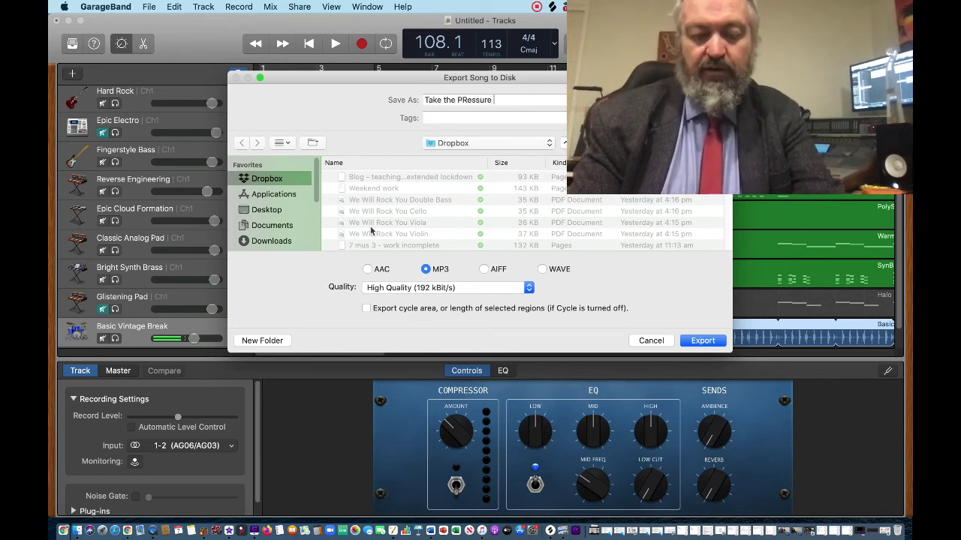
type(" Down Basic ")
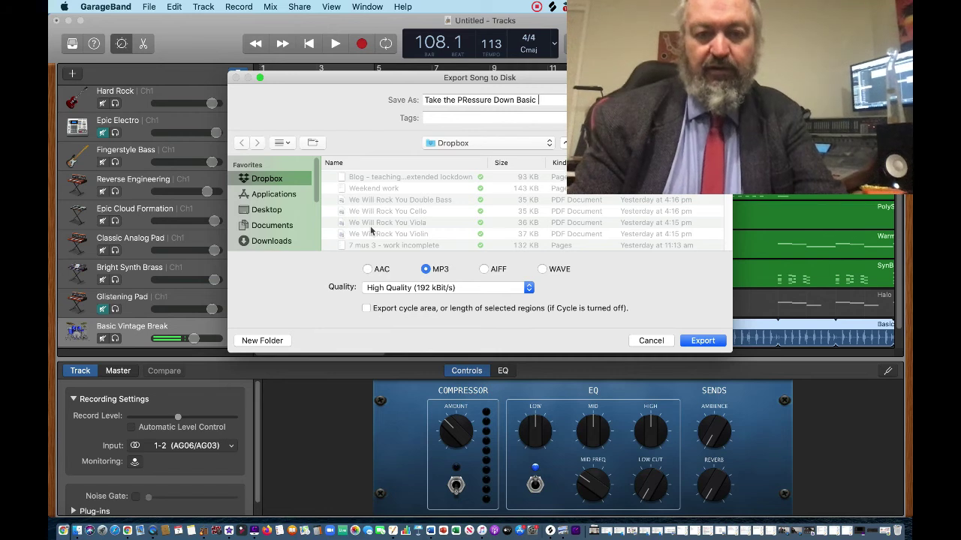
type("Backing")
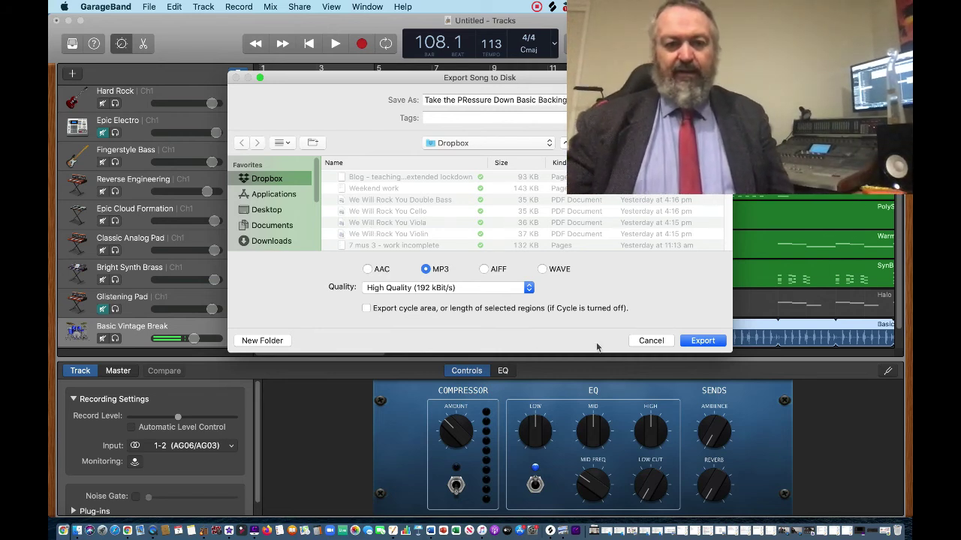
left_click(705, 342)
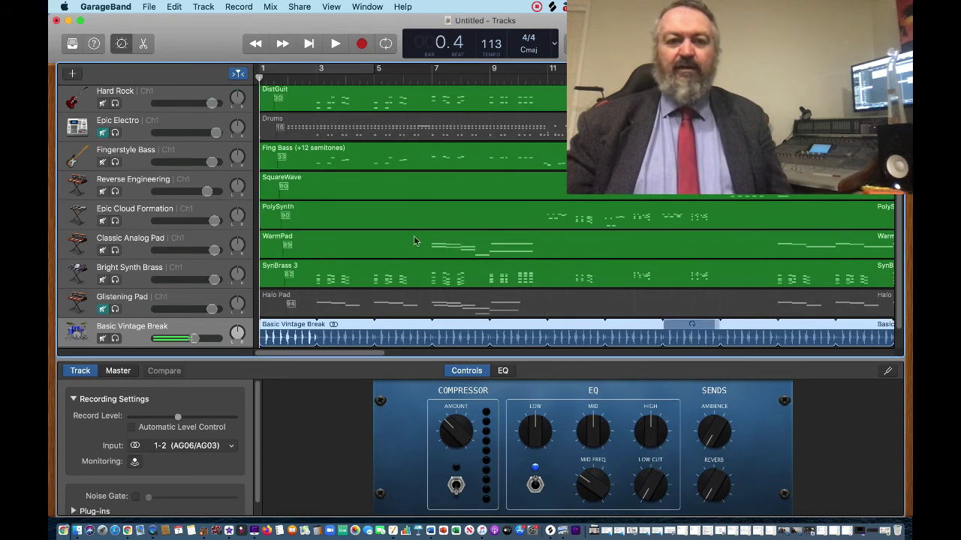
- Review the AAC and MP3 format choices for exporting the song to disk, and close the export settings without exporting
left_click(299, 6)
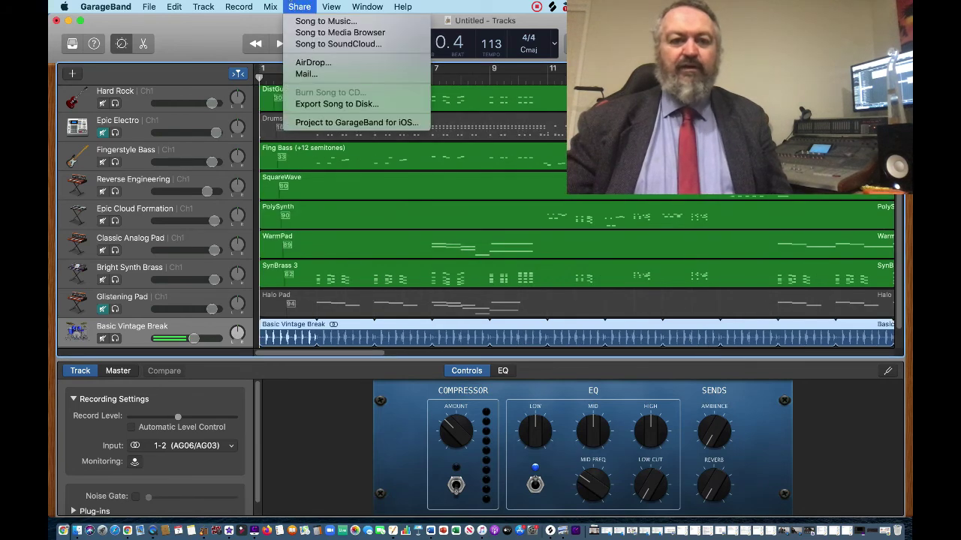
left_click(314, 103)
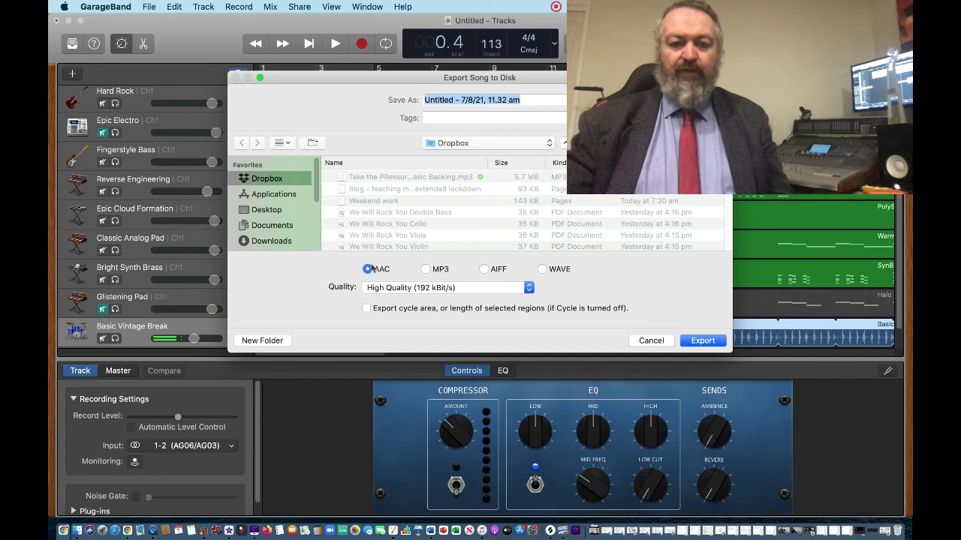
left_click(425, 269)
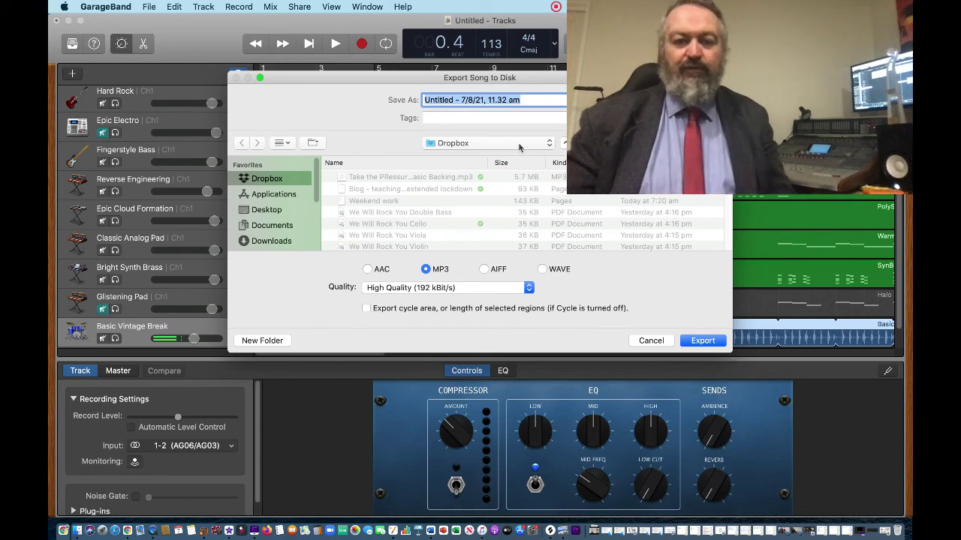
left_click(643, 341)
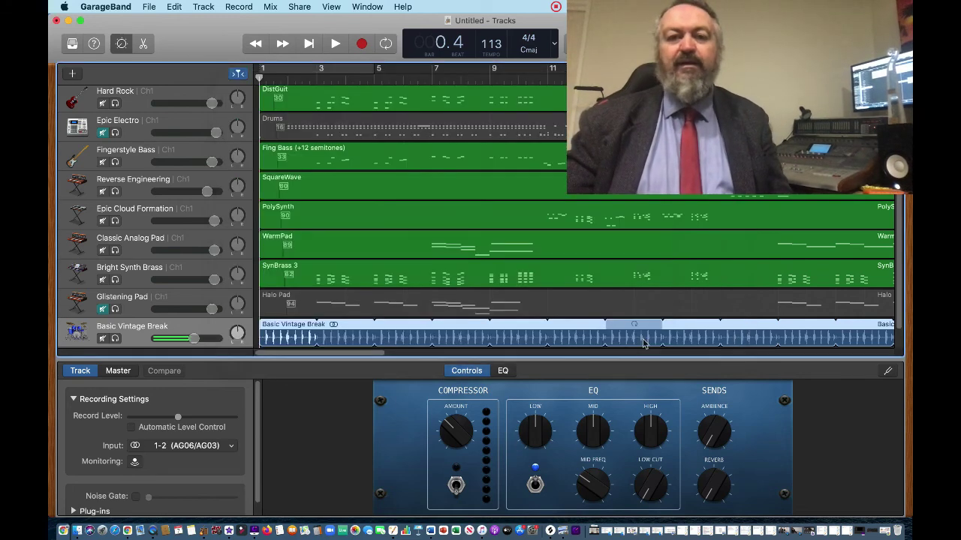